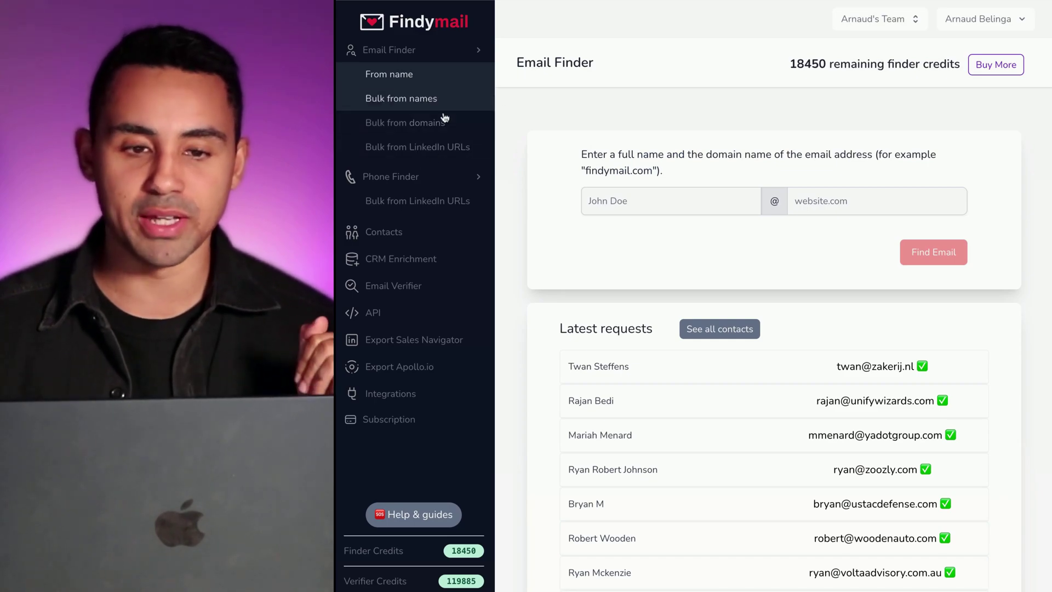
Go to Findymail's Contacts page and look through the saved lists, leaving All contacts selected.
click(415, 234)
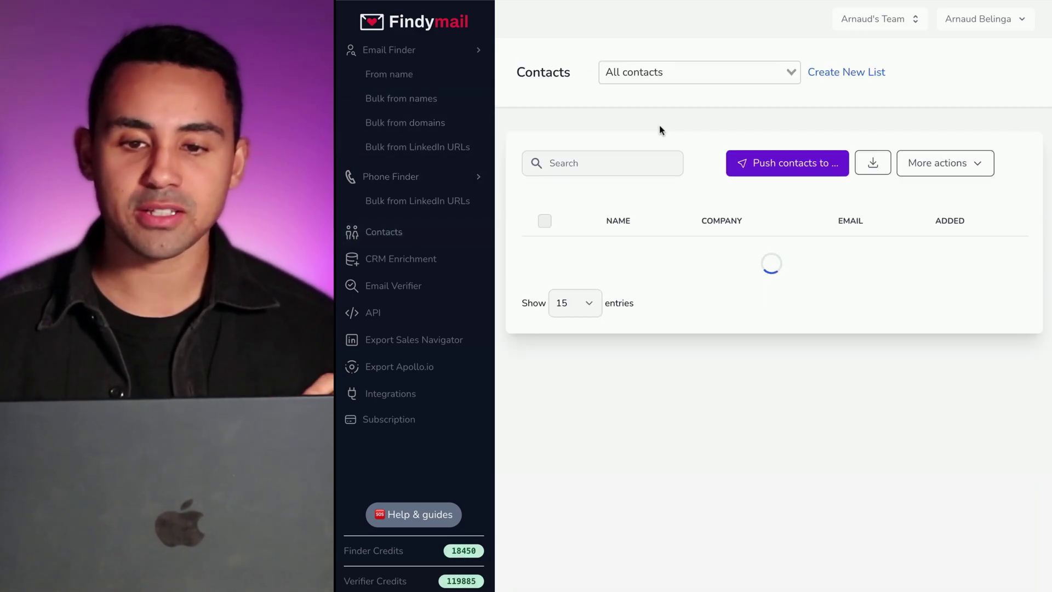
click(740, 70)
scroll(666, 181, down, 10)
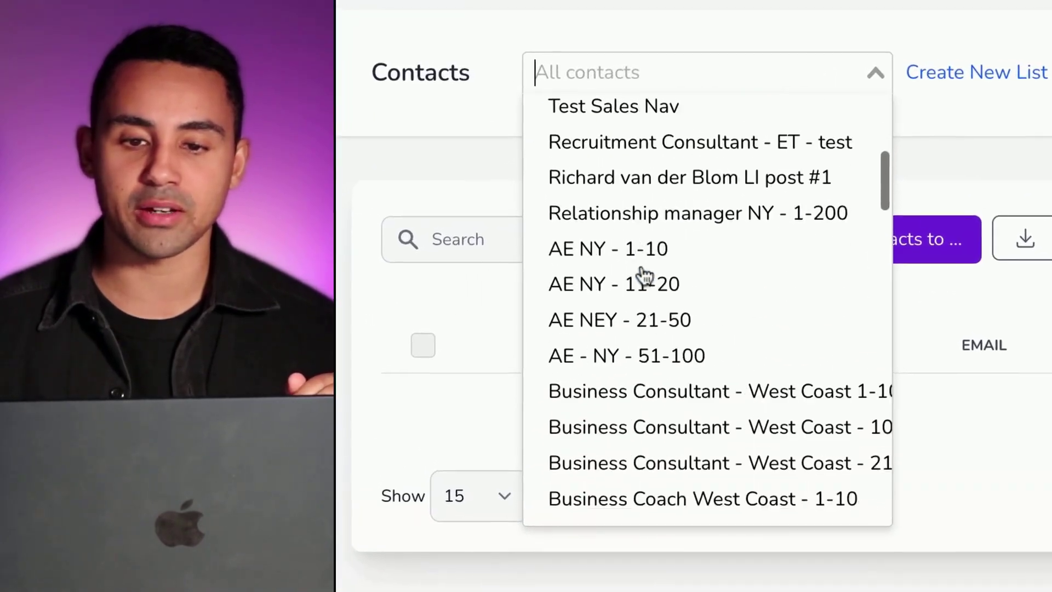
scroll(645, 277, down, 5)
scroll(641, 275, up, 20)
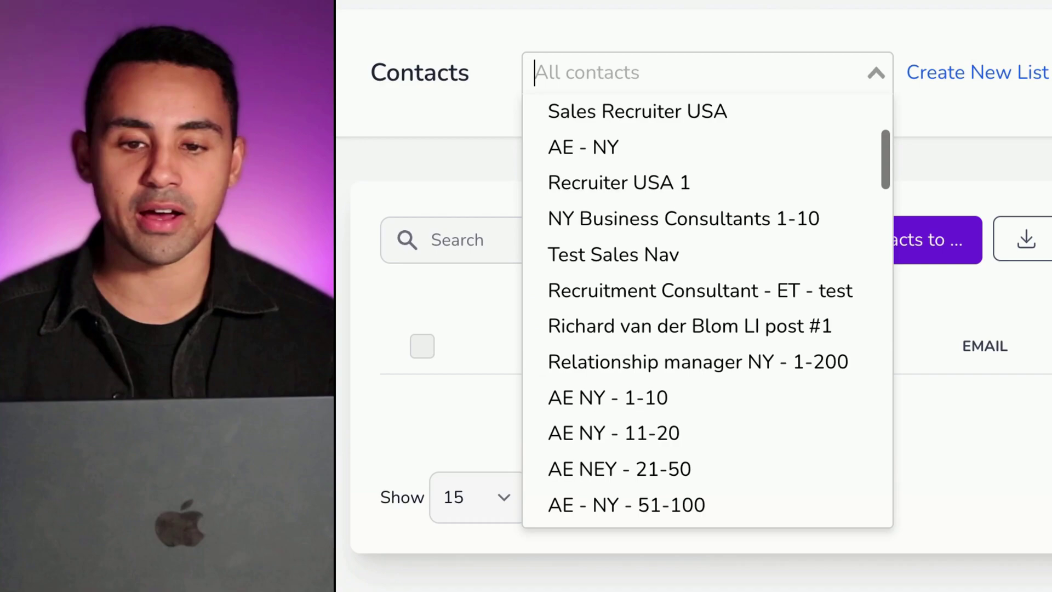
click(421, 144)
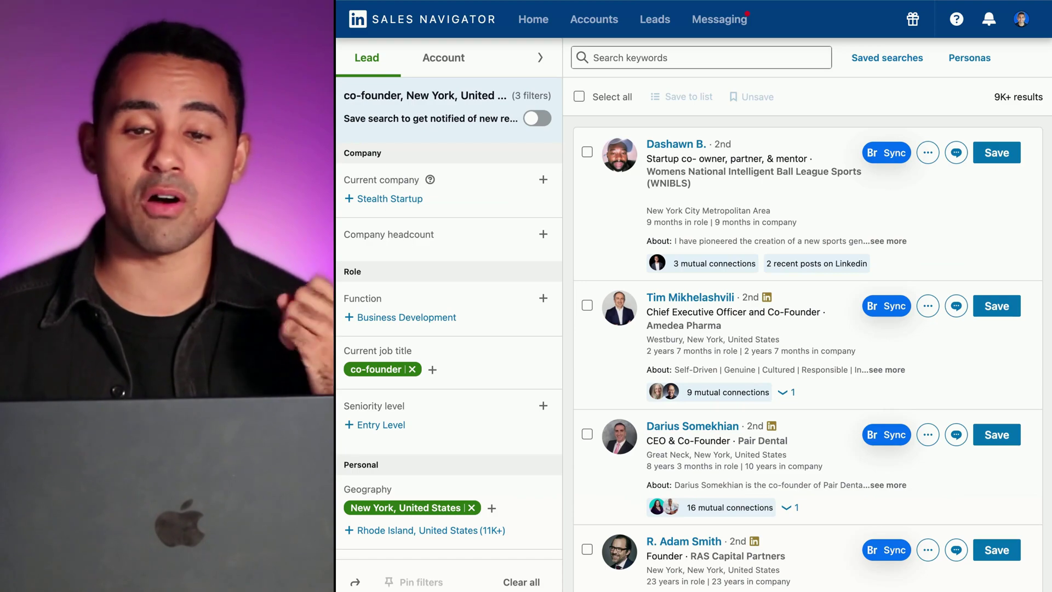
scroll(809, 356, up, 1)
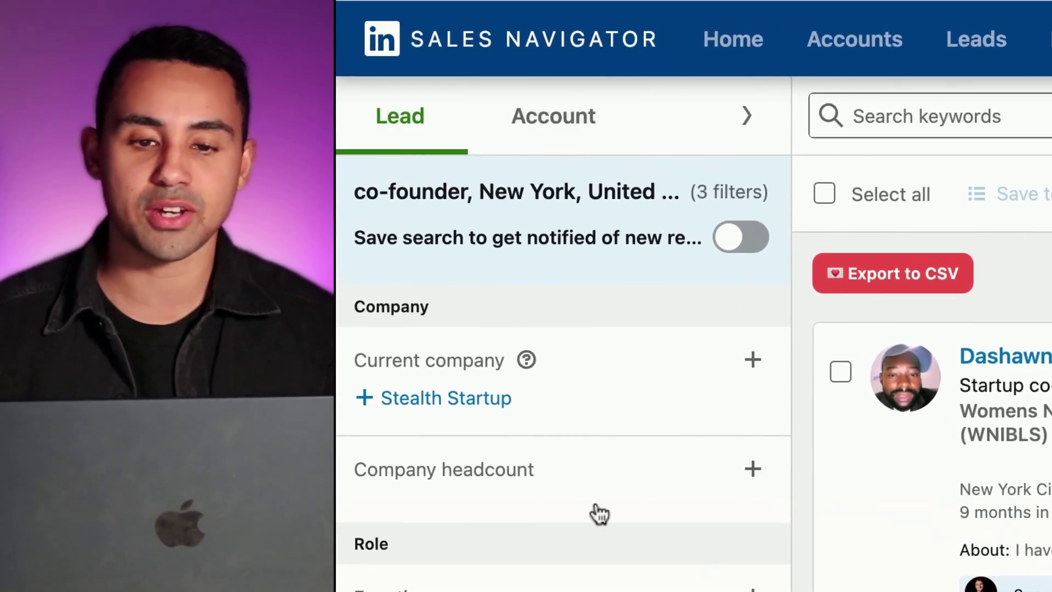
scroll(725, 564, down, 5)
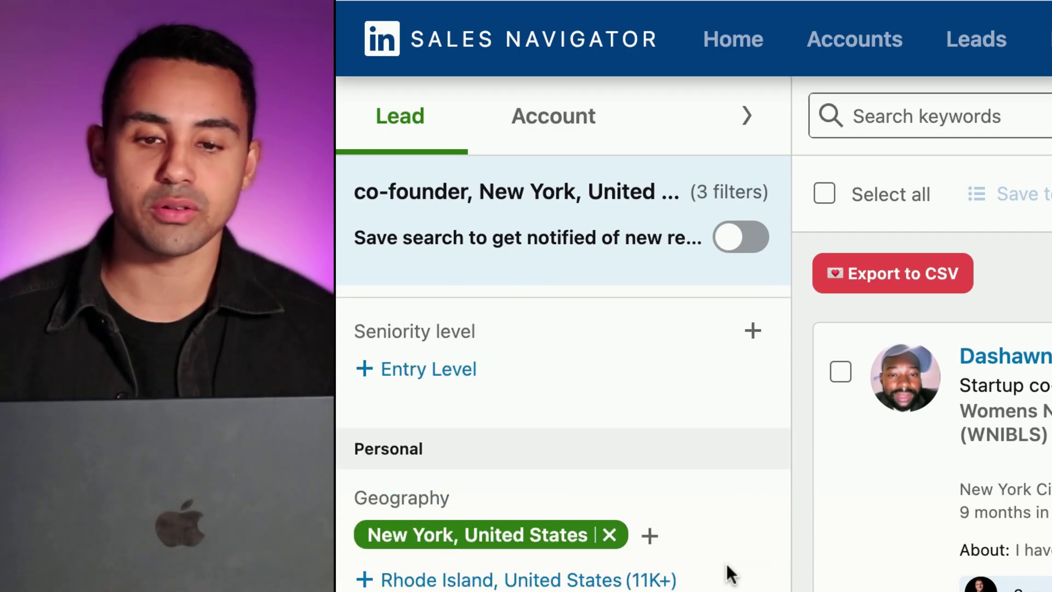
scroll(729, 573, up, 5)
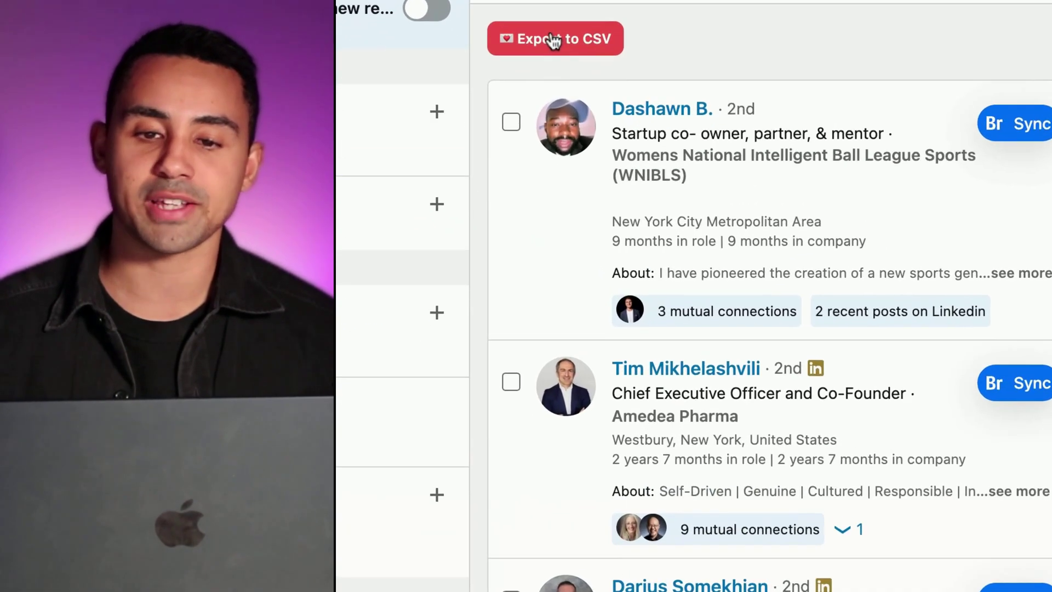
click(621, 137)
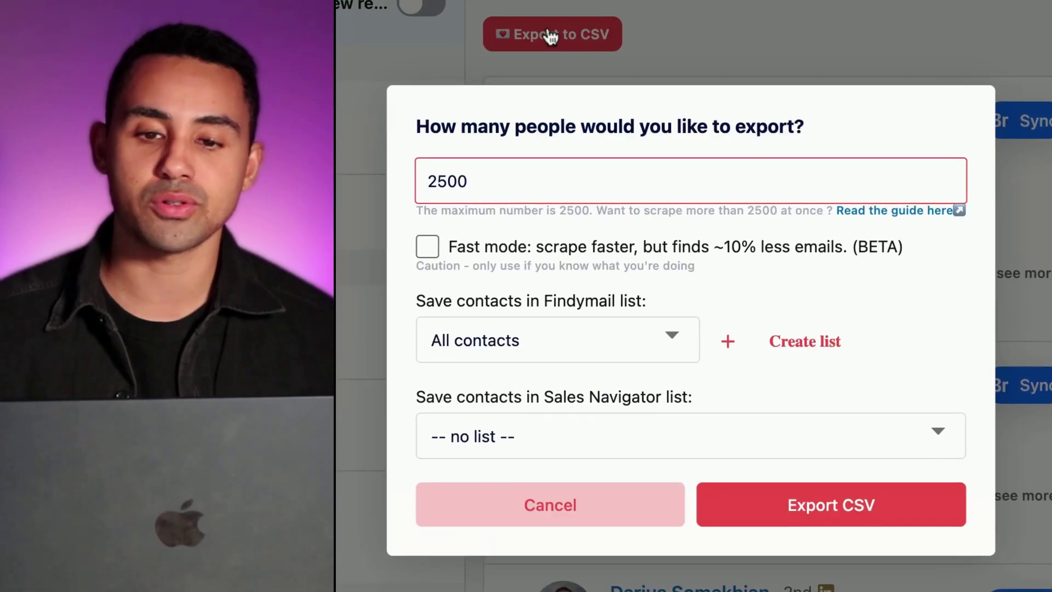
double_click(457, 180)
click(577, 134)
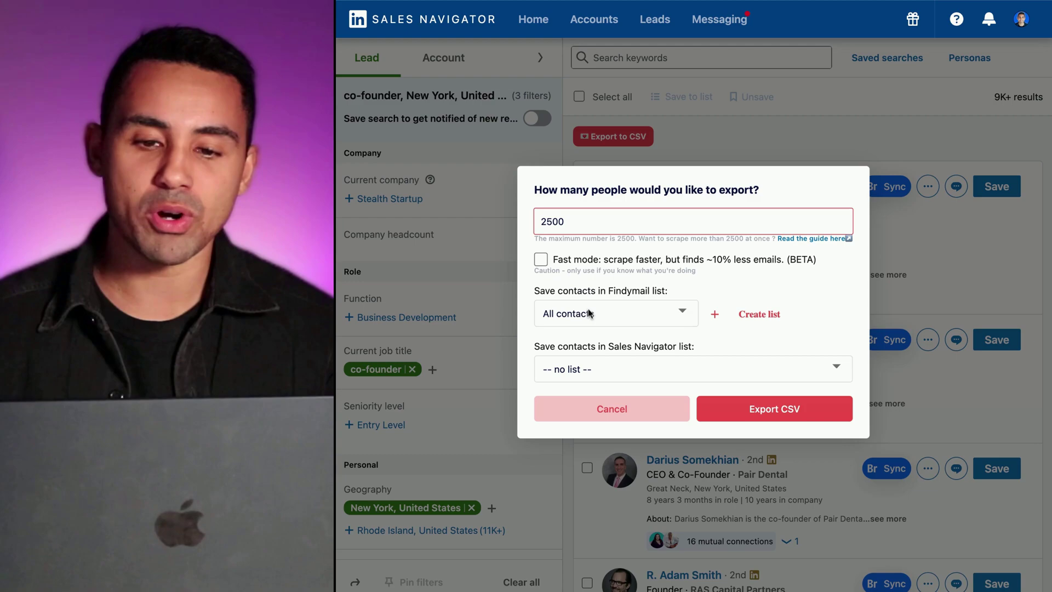
click(589, 313)
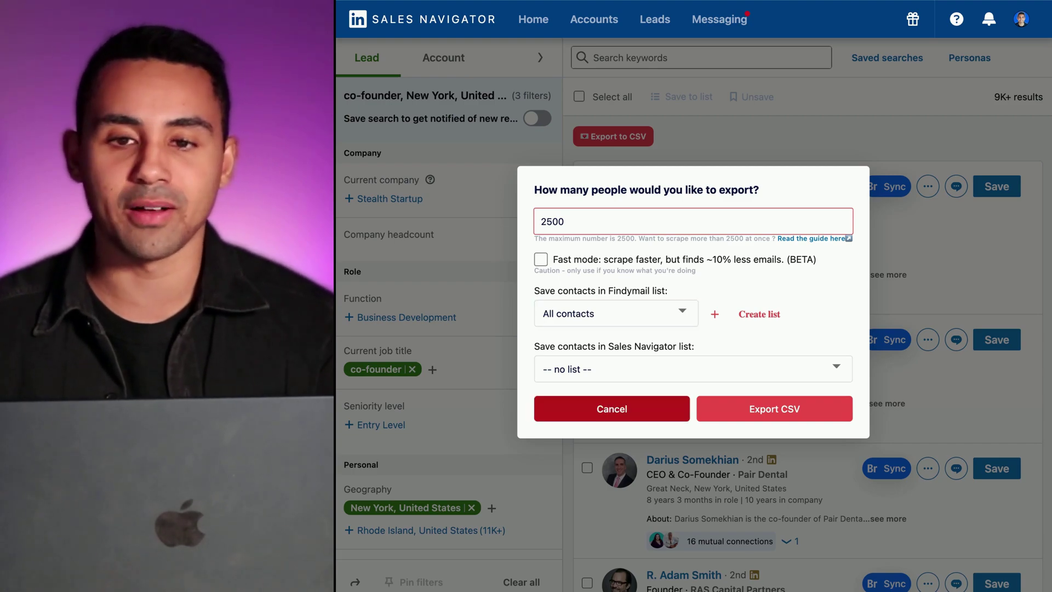
click(612, 409)
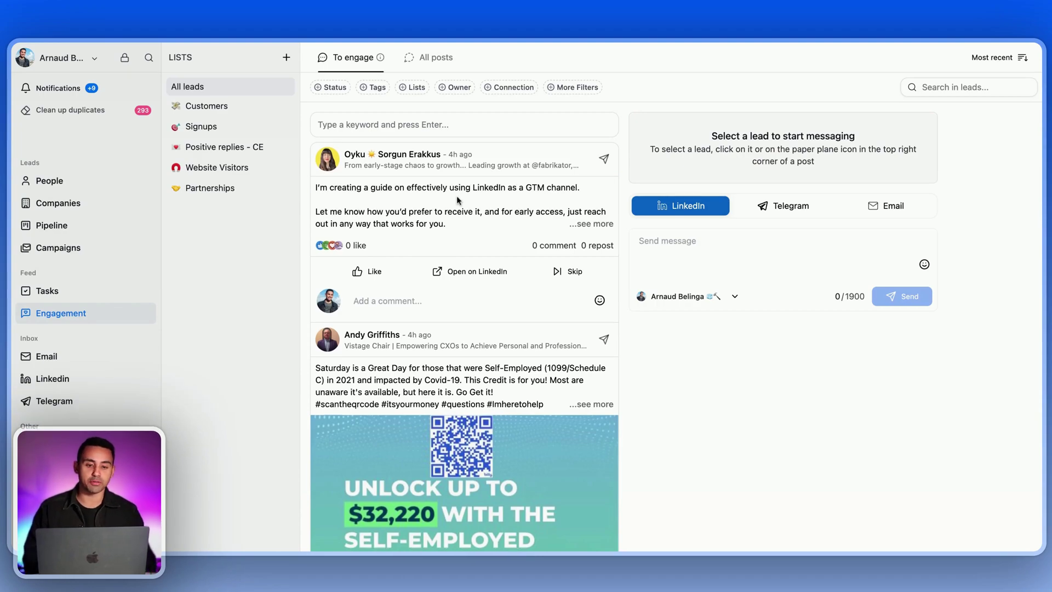
Filter the To engage feed by the keyword 'CRM'.
scroll(456, 195, down, 10)
scroll(465, 329, up, 10)
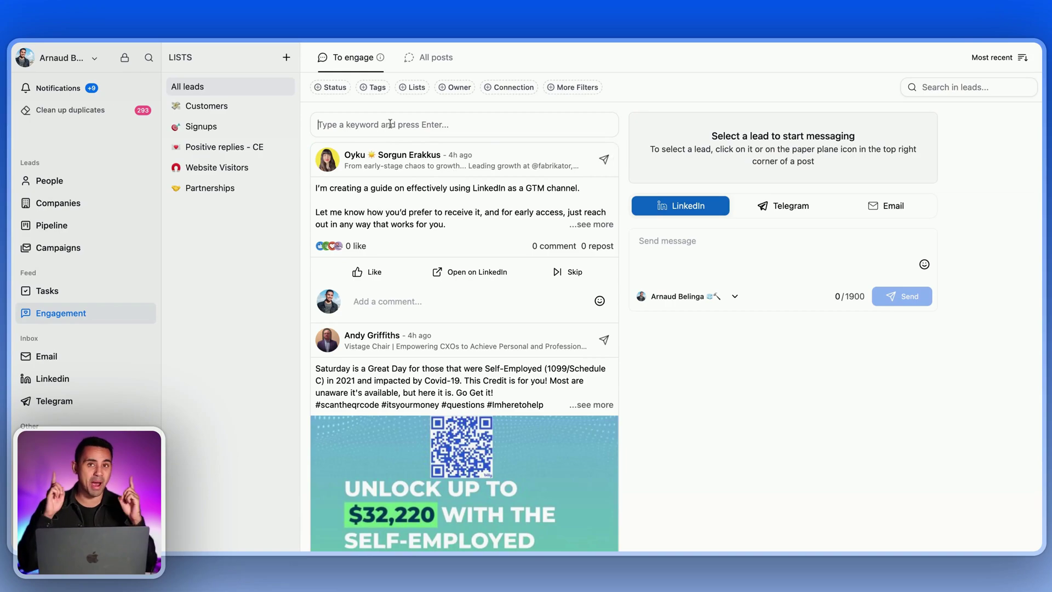
text(CRM)
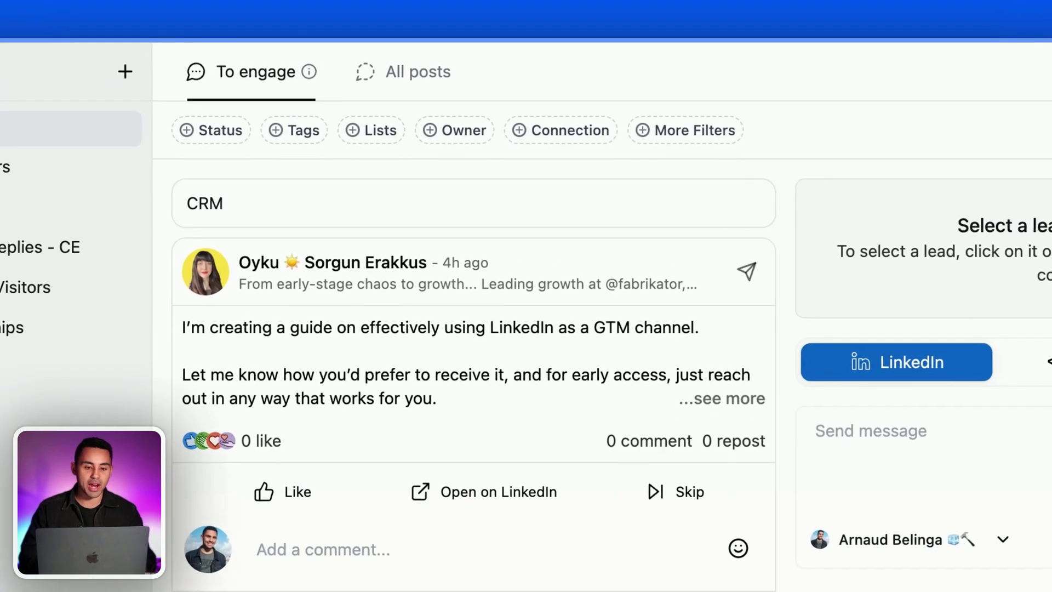
key(Return)
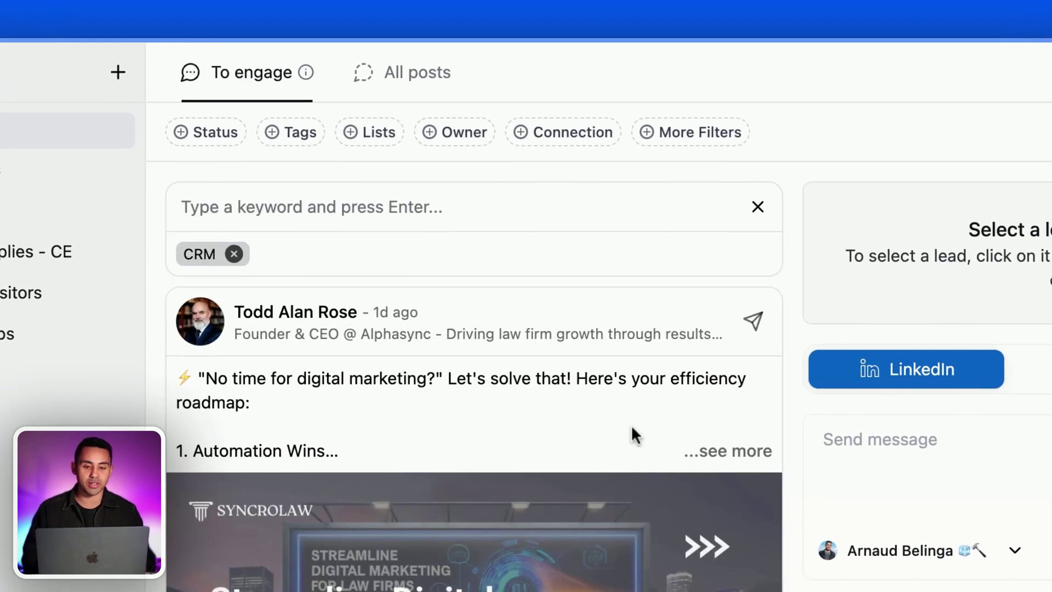
Expand the first CRM post's full text and read through the matching posts.
click(724, 451)
scroll(456, 484, down, 5)
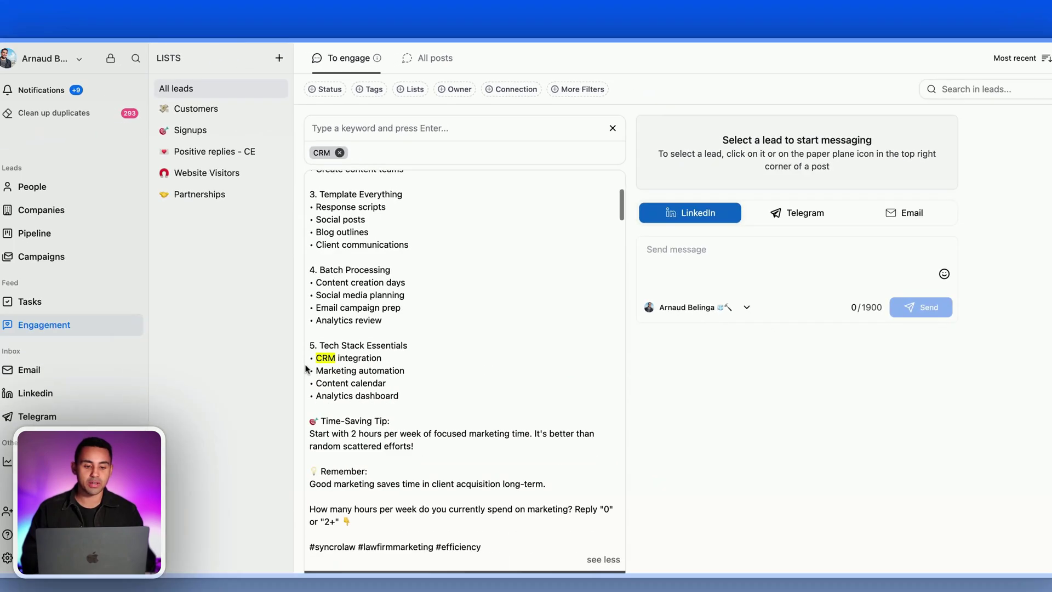
scroll(409, 324, down, 10)
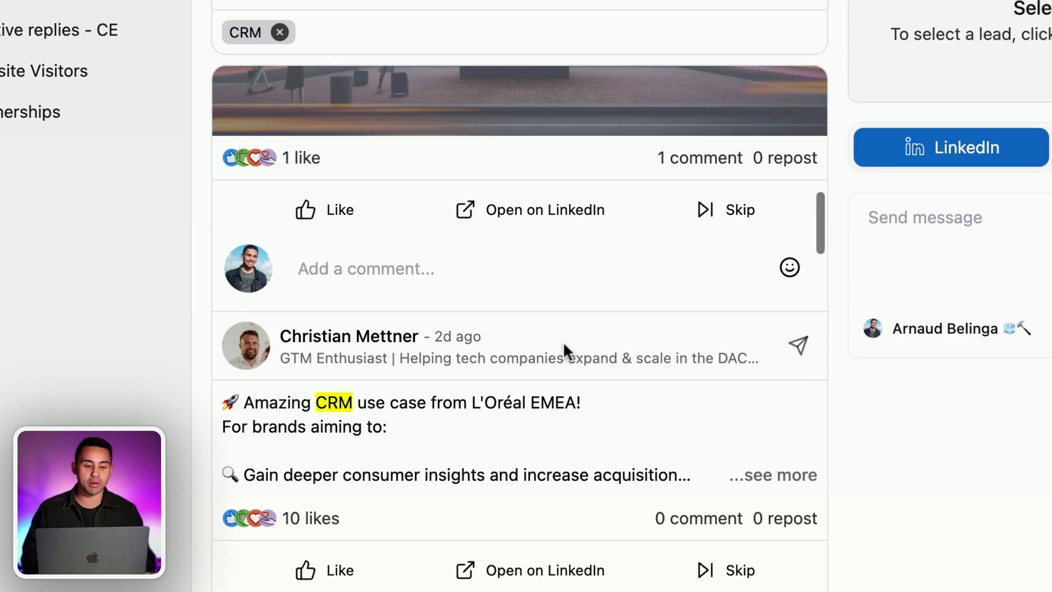
scroll(565, 349, down, 5)
scroll(515, 495, down, 6)
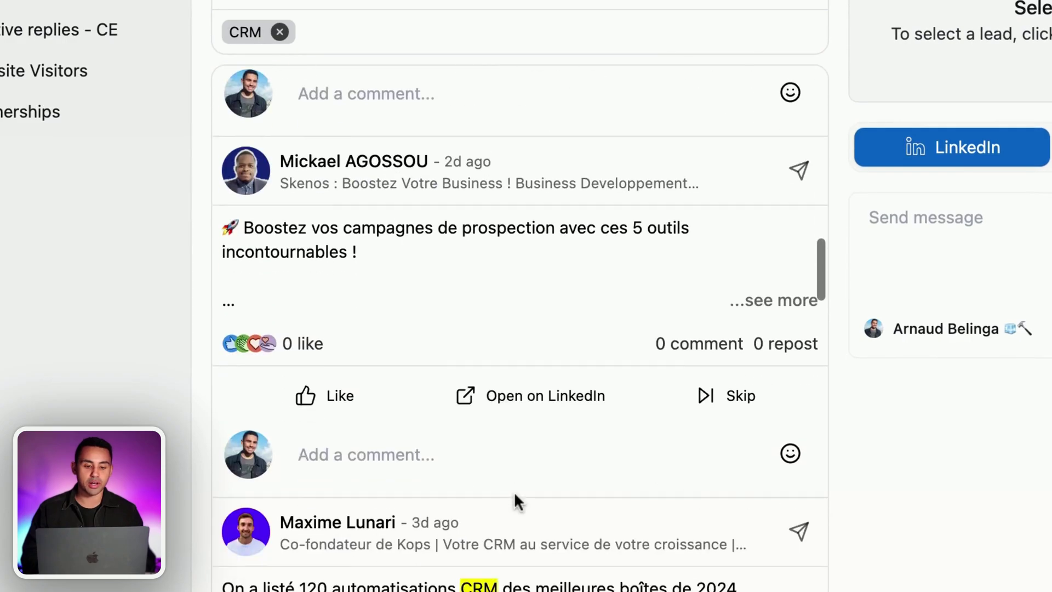
scroll(514, 491, down, 10)
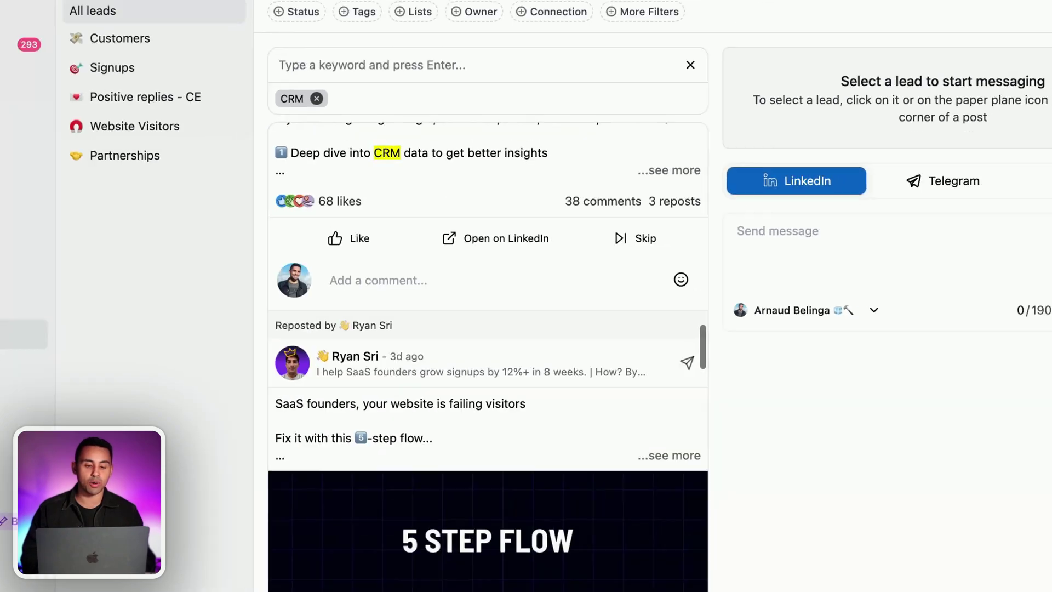
scroll(465, 356, down, 15)
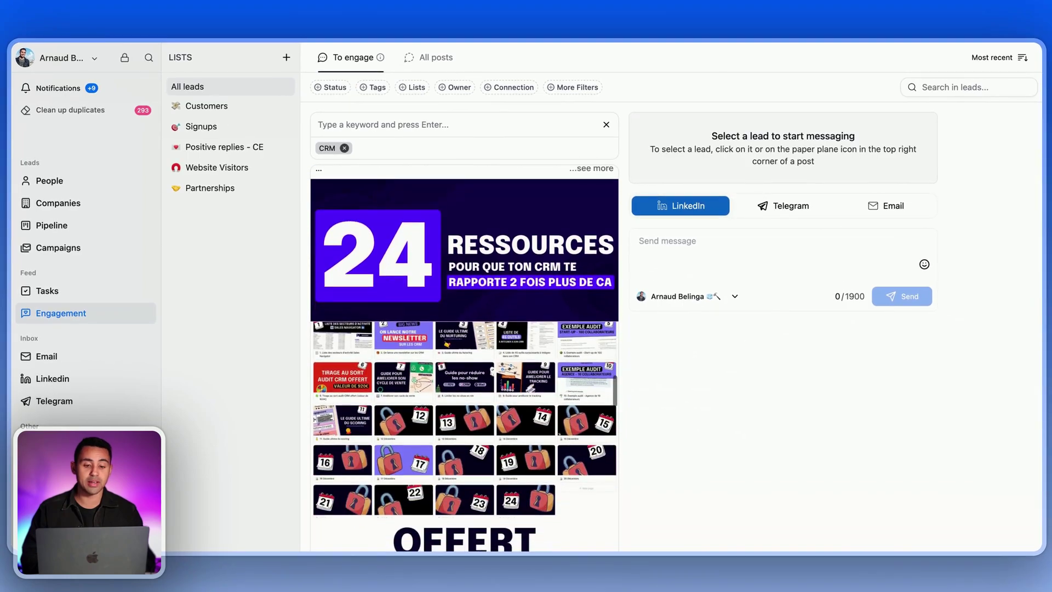
scroll(464, 359, up, 15)
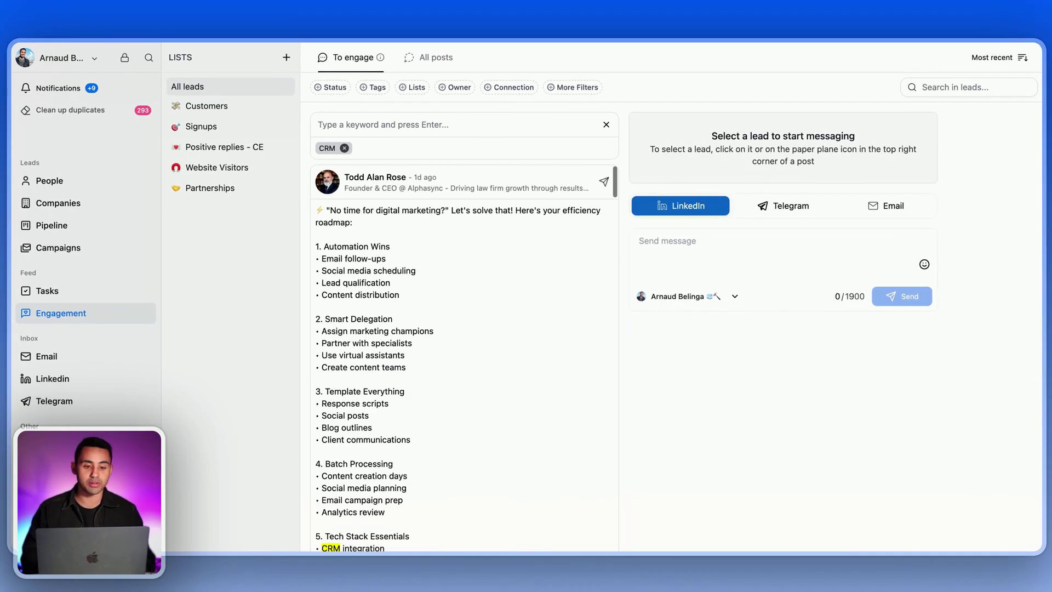
scroll(555, 314, down, 10)
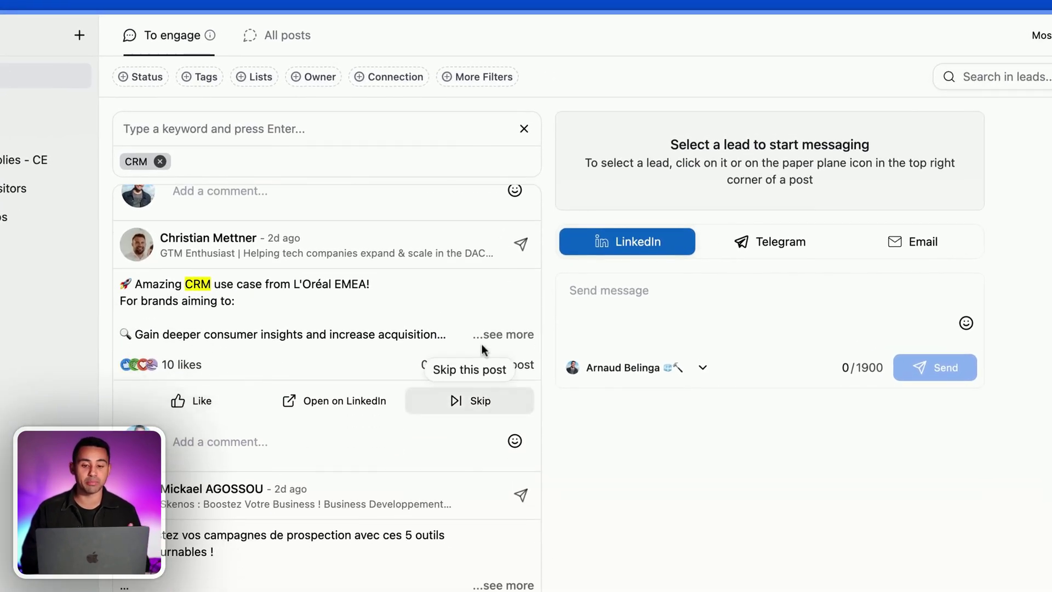
Open and close a post author's lead card, then remove the CRM keyword chip.
click(520, 245)
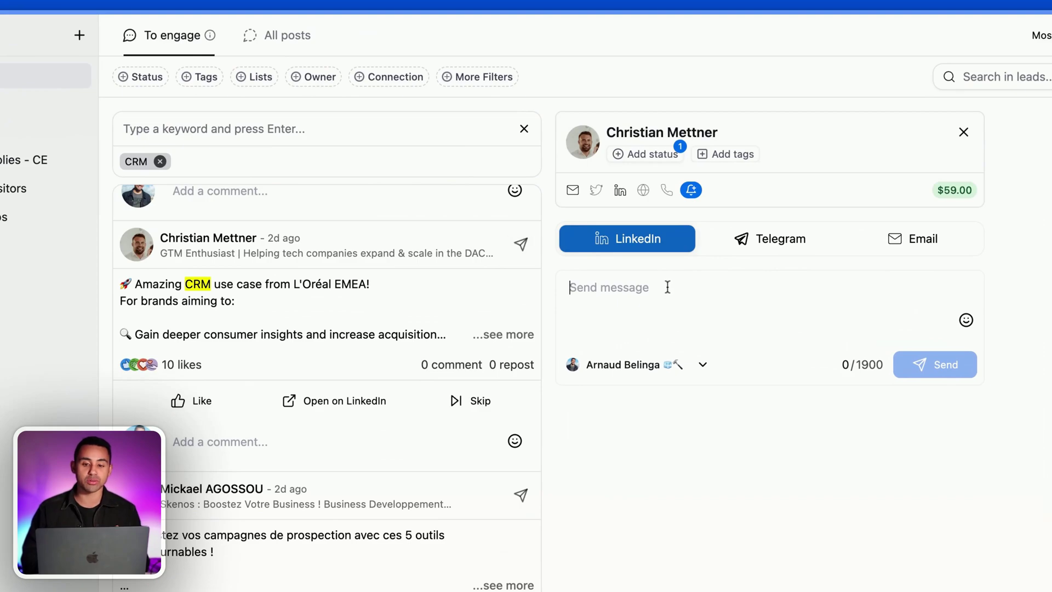
click(964, 133)
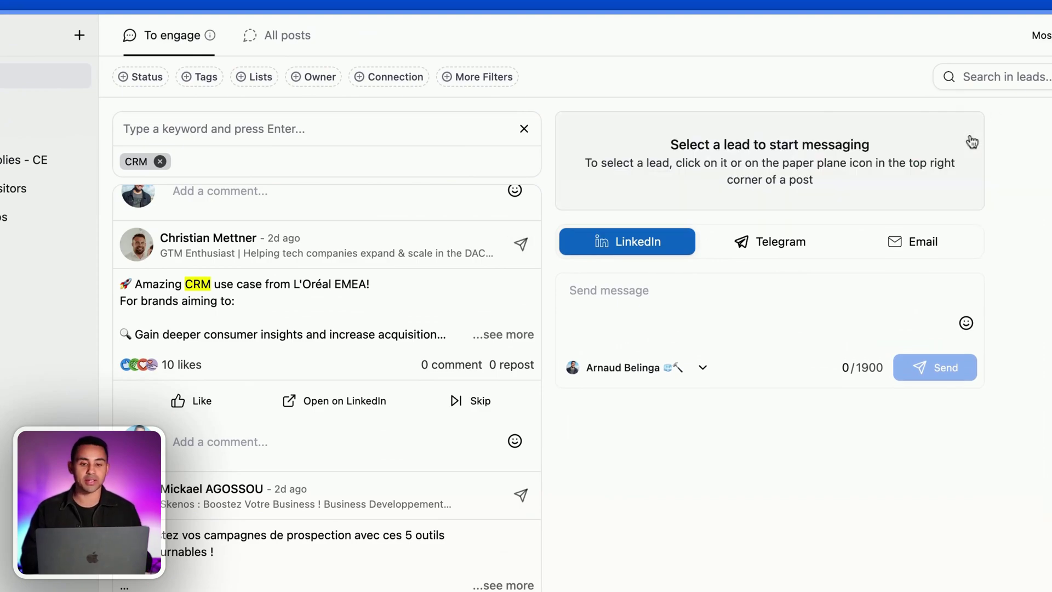
click(161, 162)
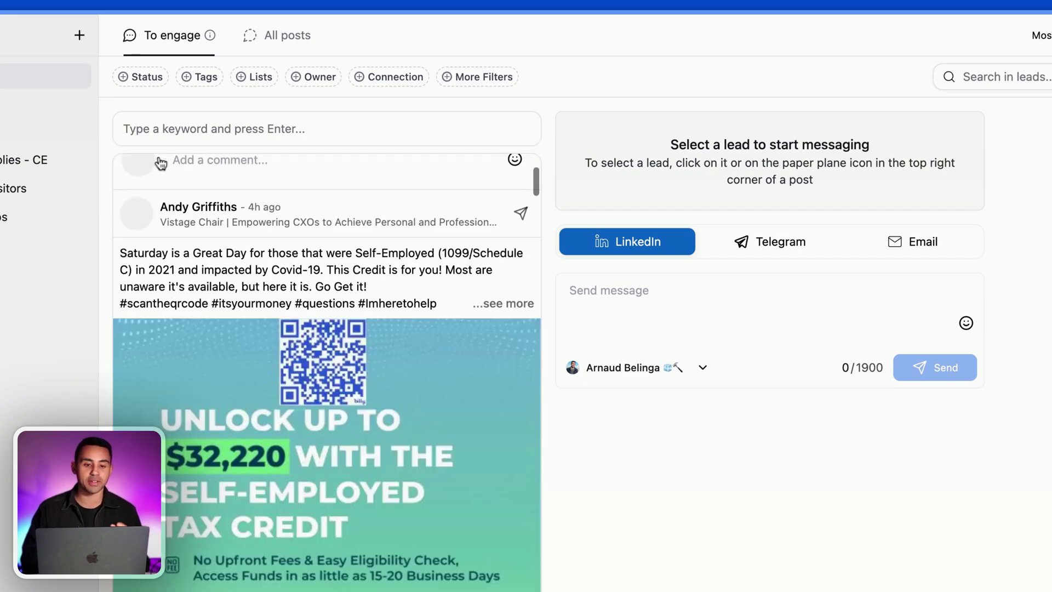